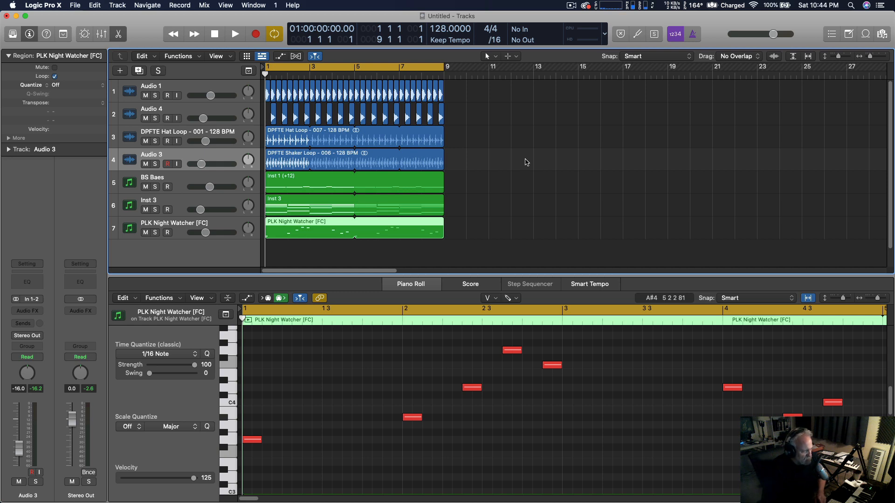
Step: Mute the PLK Night Watcher track and play the loop without it
{"action": "left_click", "coordinate": [146, 233]}
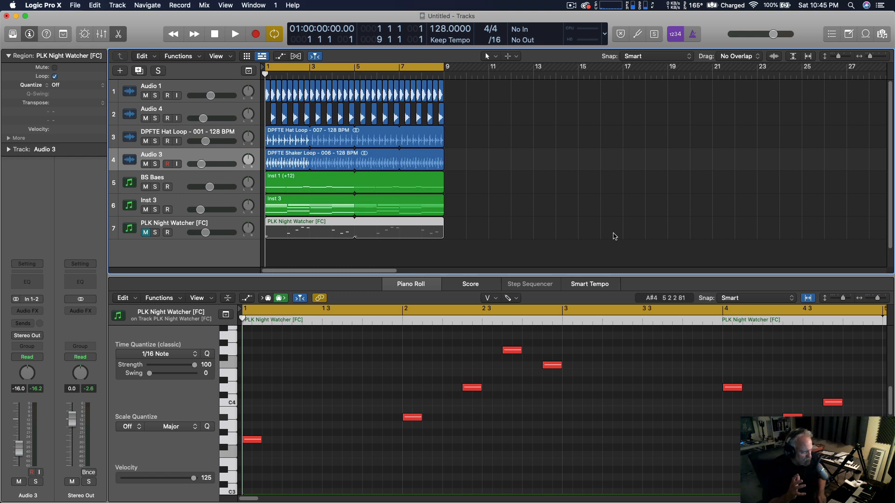
{"action": "key", "text": "space"}
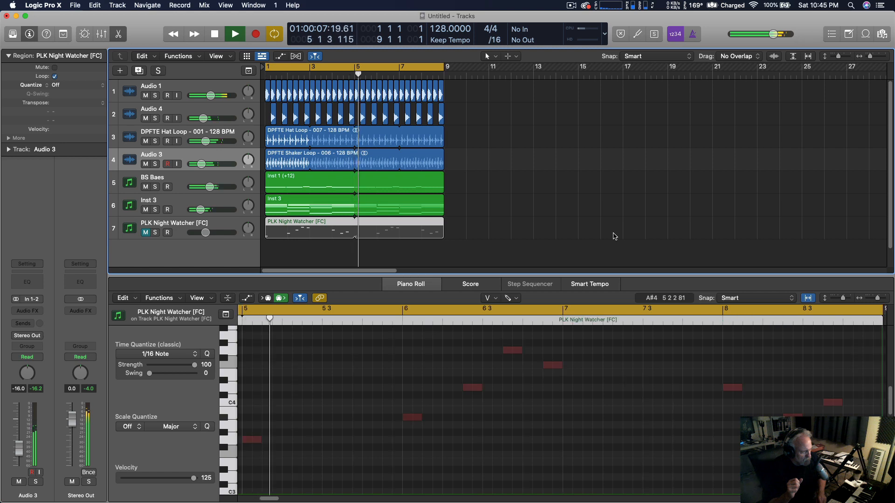
{"action": "key", "text": "space"}
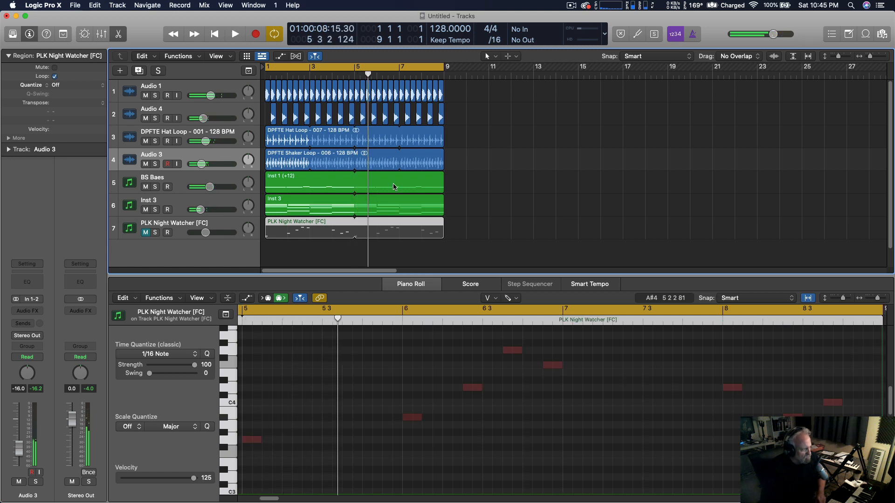
Step: Lower the Audio 4 track's volume slightly and play the loop to check the balance
{"action": "left_click", "coordinate": [204, 119]}
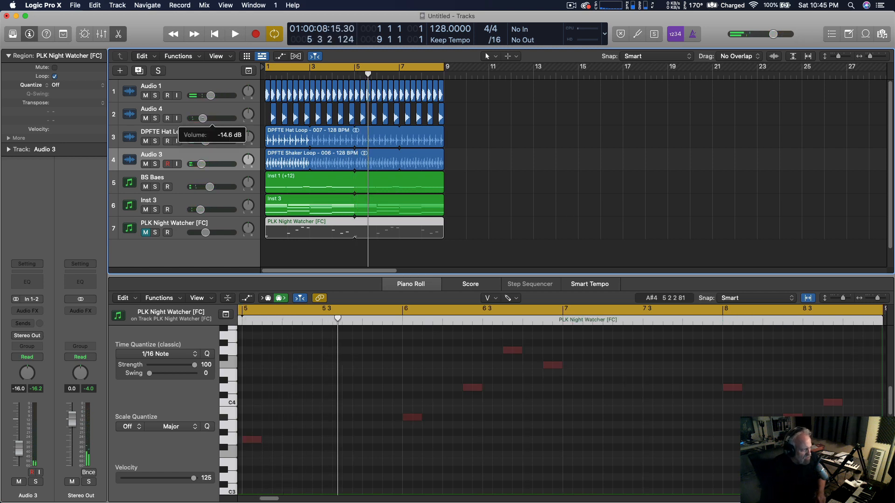
{"action": "left_click_drag", "start_coordinate": [200, 118], "coordinate": [201, 122]}
{"action": "key", "text": "space"}
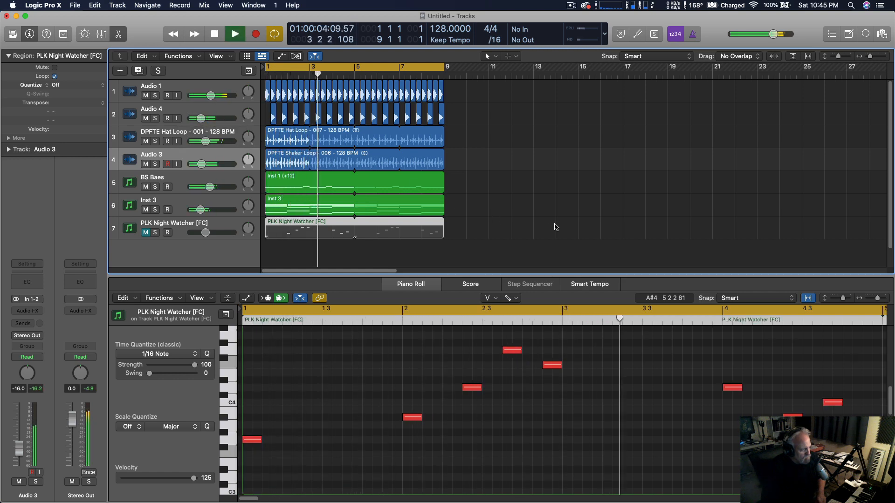
{"action": "key", "text": "space"}
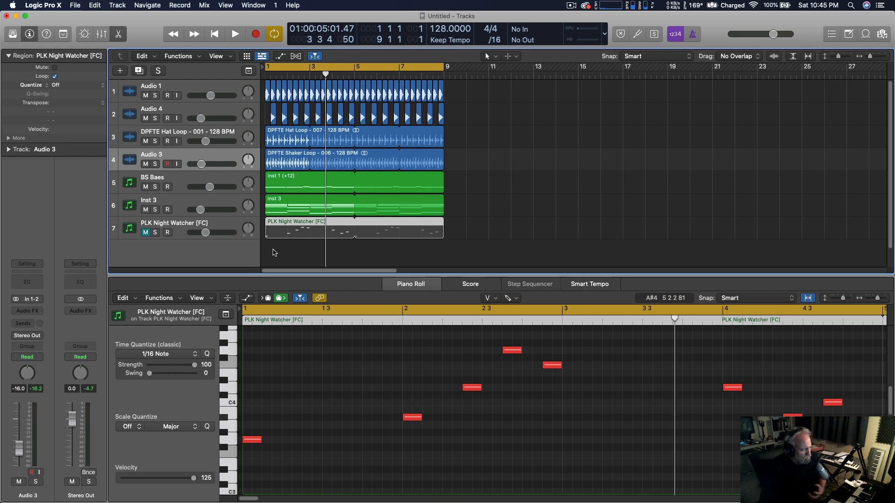
Step: Unmute the PLK Night Watcher track and play the loop with it included
{"action": "left_click", "coordinate": [146, 232]}
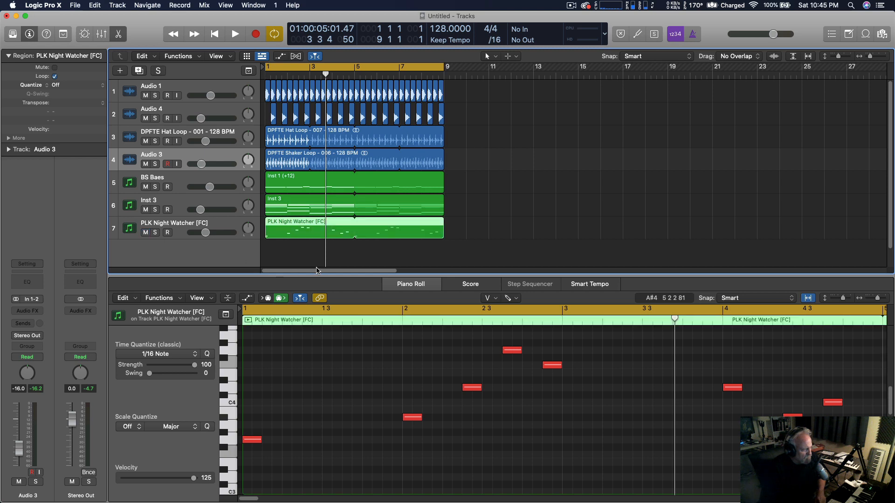
{"action": "key", "text": "space"}
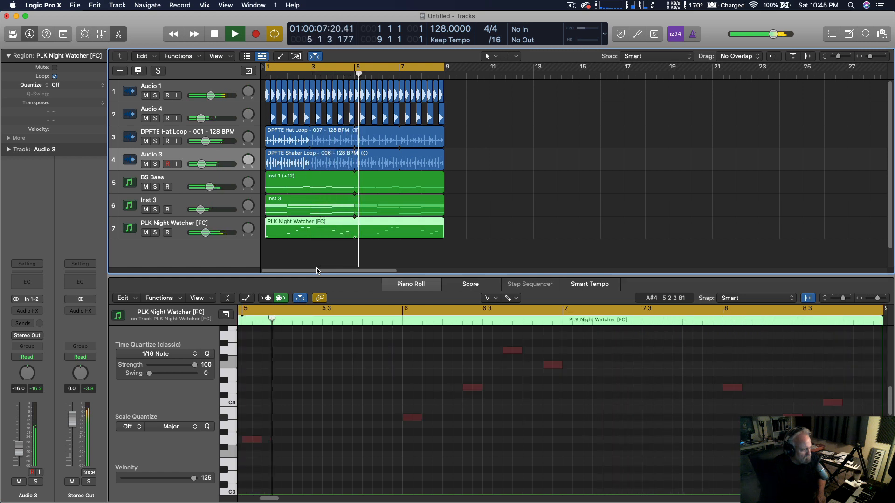
{"action": "key", "text": "space"}
Step: Open Sylenth1 on the PLK Night Watcher track, examine its Part A and Part B settings, and listen to the patch
{"action": "left_click", "coordinate": [231, 226]}
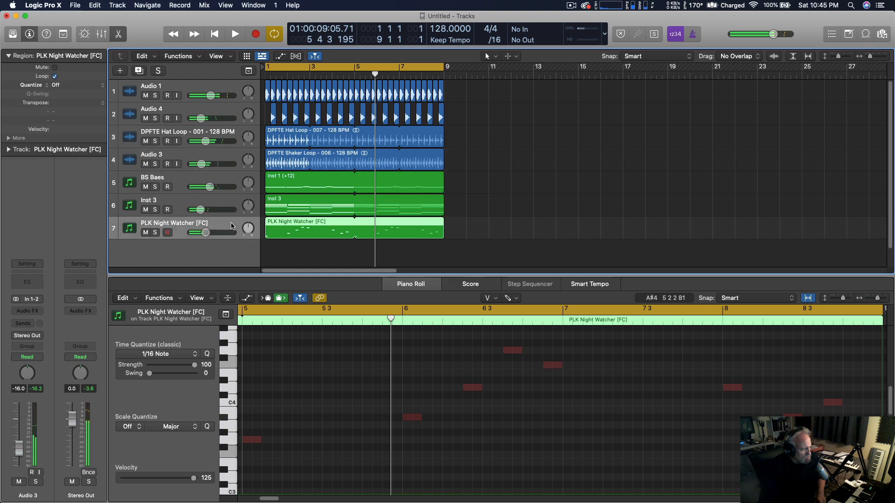
{"action": "left_click", "coordinate": [28, 276]}
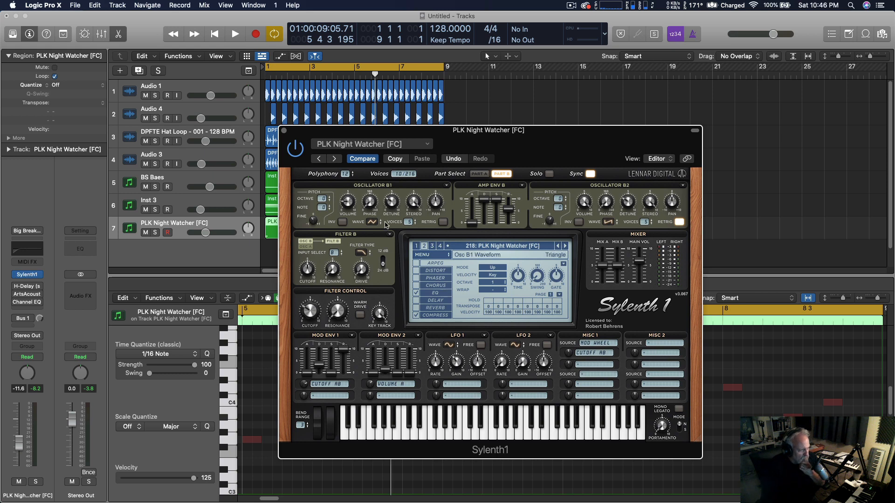
{"action": "left_click", "coordinate": [479, 173]}
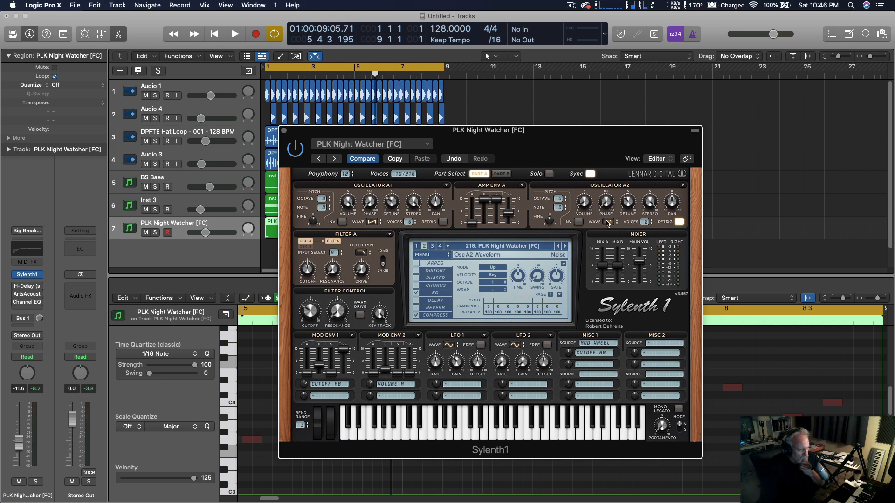
{"action": "left_click", "coordinate": [501, 174]}
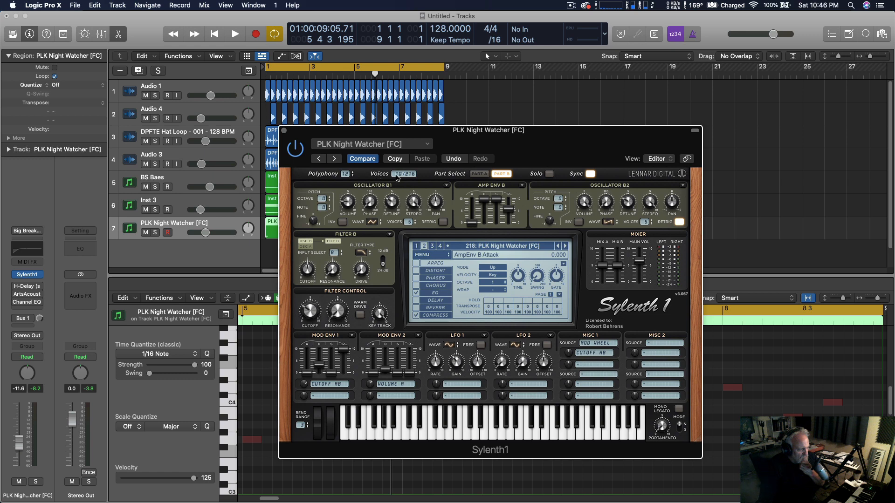
{"action": "left_click", "coordinate": [479, 173]}
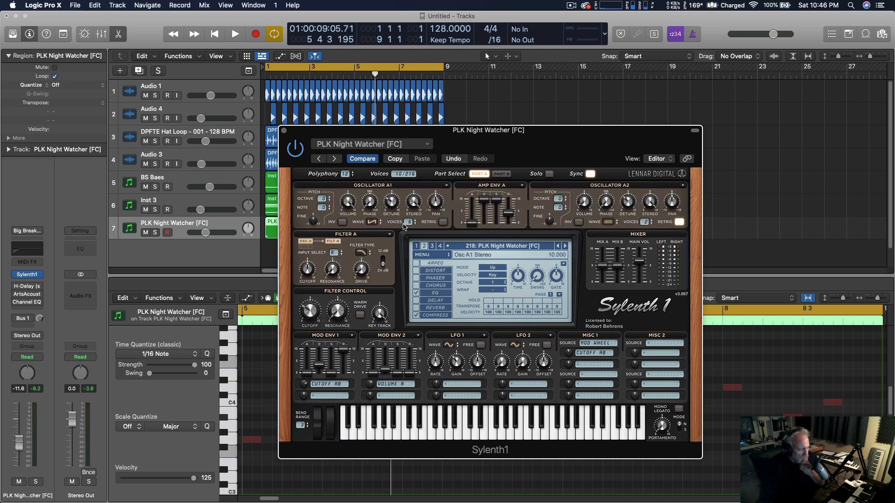
{"action": "key", "text": "space"}
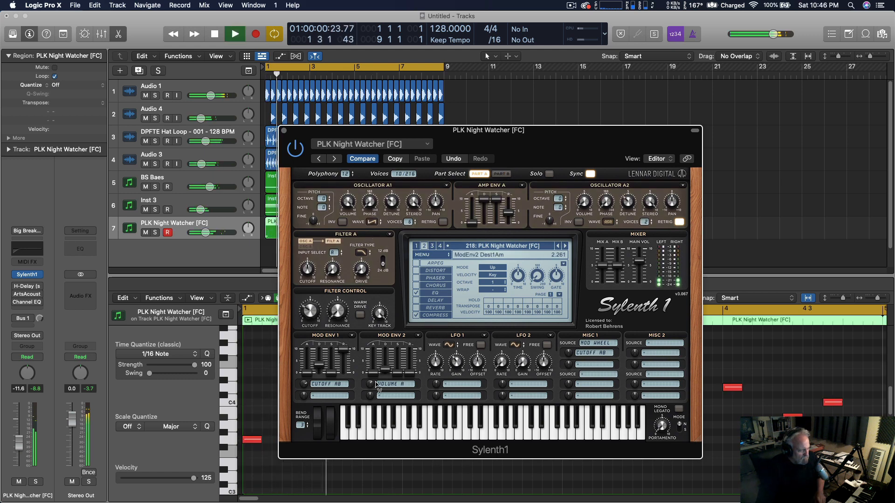
{"action": "key", "text": "space"}
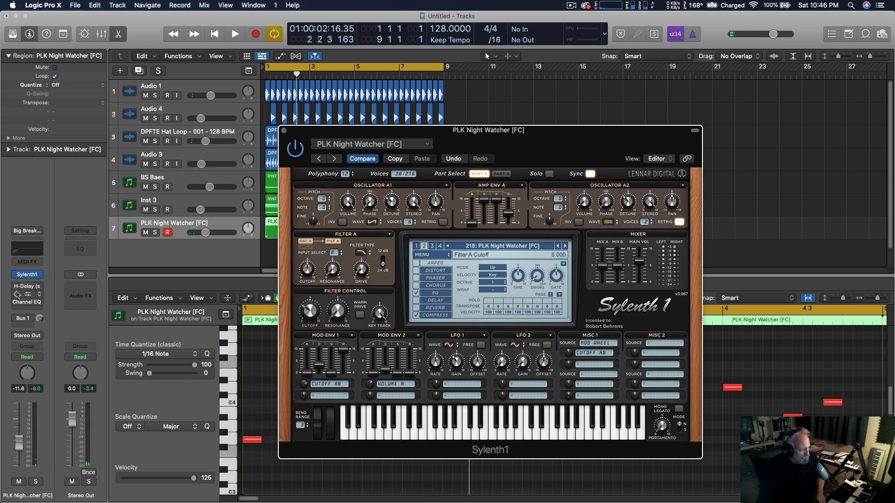
Step: Enable the bypassed H-Delay effect on the PLK Night Watcher track and open its settings
{"action": "mouse_move", "coordinate": [15, 290]}
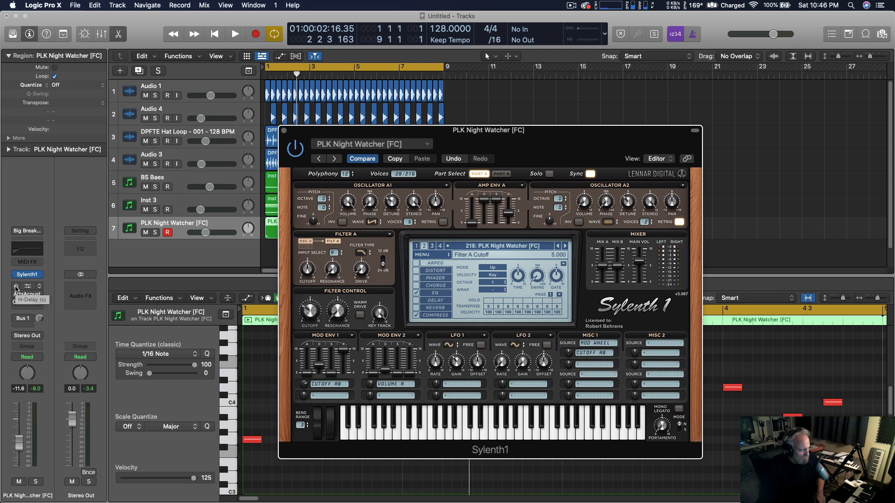
{"action": "left_click", "coordinate": [16, 288]}
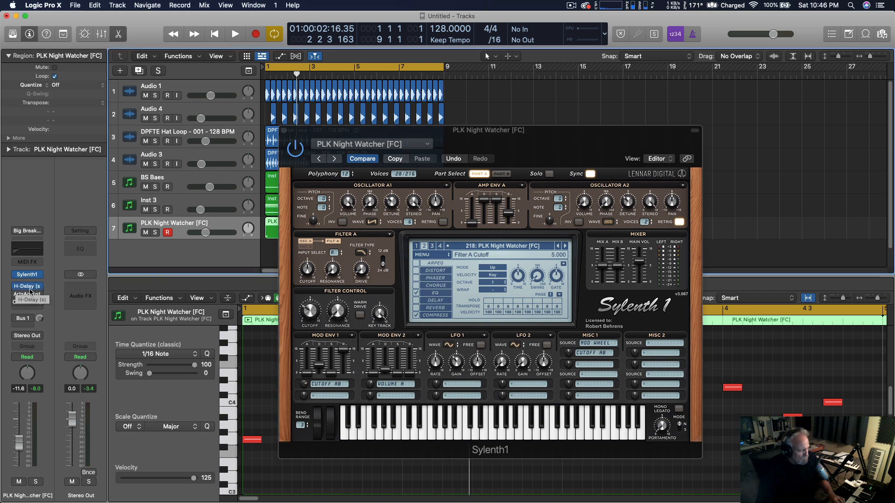
{"action": "left_click", "coordinate": [27, 286]}
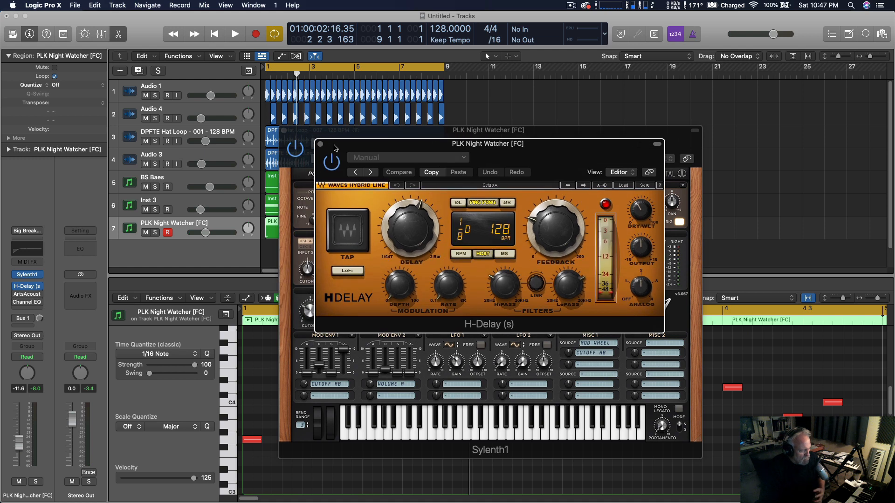
{"action": "left_click_drag", "start_coordinate": [310, 144], "coordinate": [337, 148]}
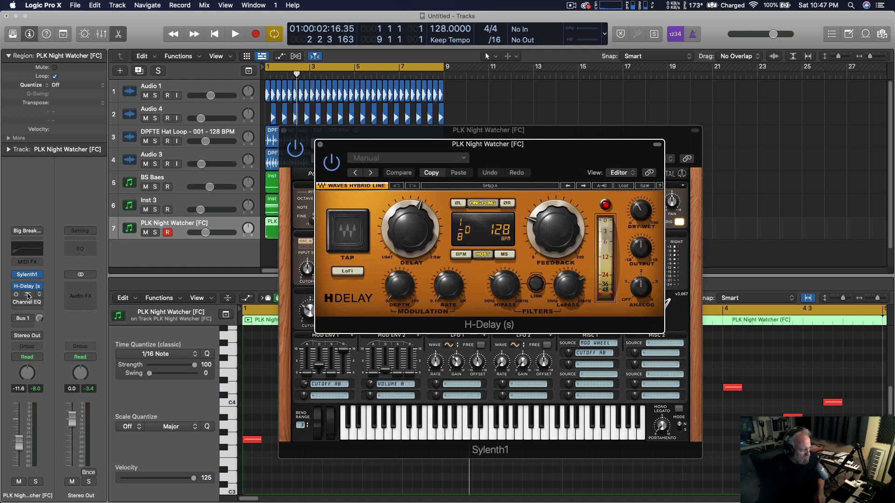
Step: Open and enable the ArtsAcoustic Reverb on the PLK Night Watcher track, then play the loop to hear it
{"action": "left_click", "coordinate": [27, 294]}
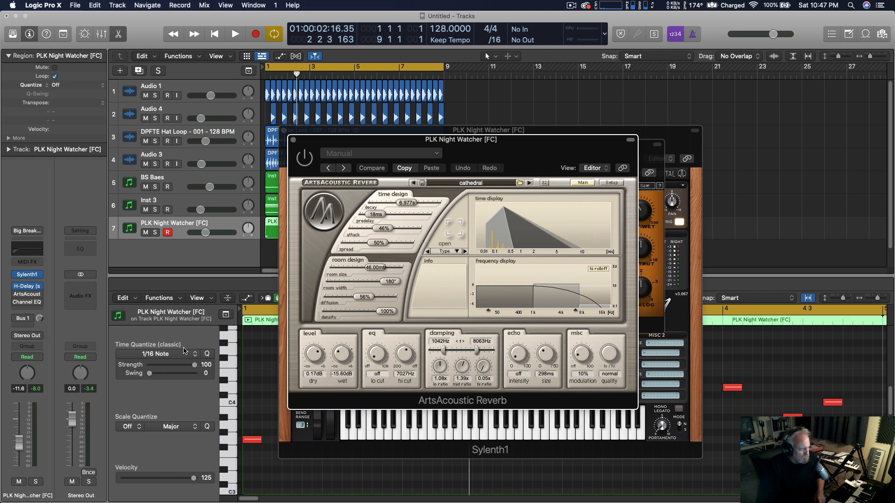
{"action": "left_click", "coordinate": [16, 295]}
{"action": "key", "text": "space"}
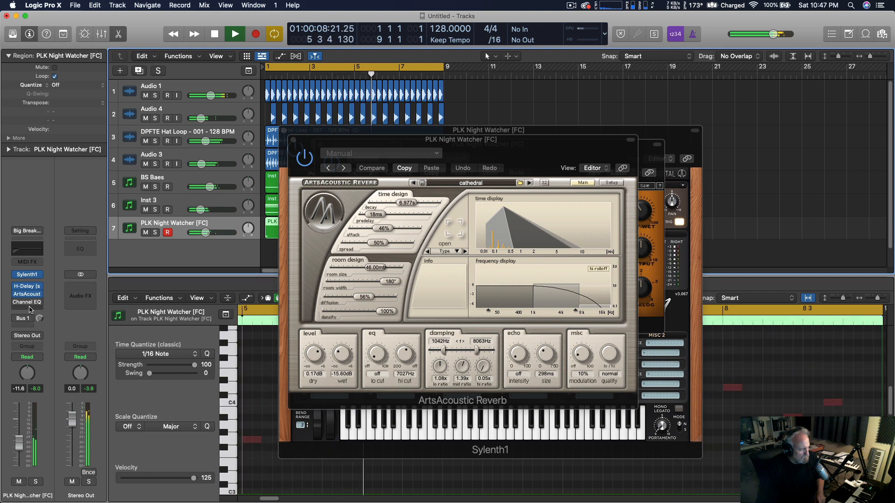
{"action": "key", "text": "space"}
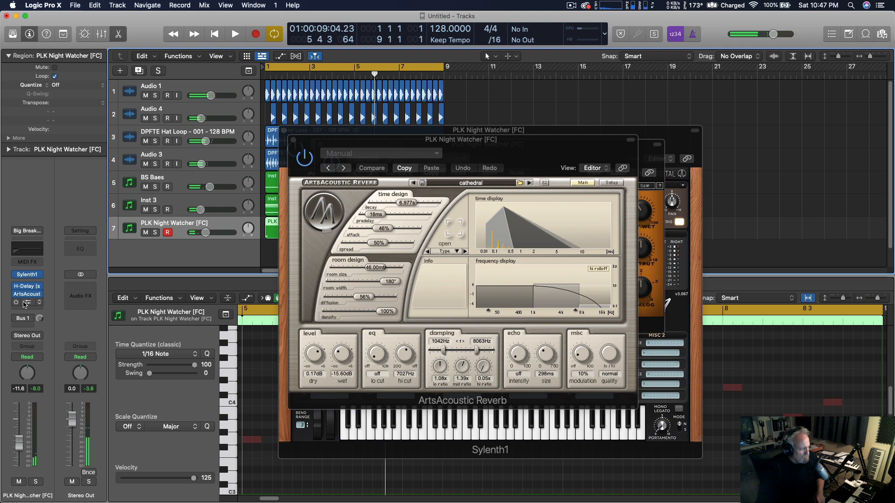
Step: Enable the Channel EQ on the PLK Night Watcher track, view its curve, and close all the open plug-in windows
{"action": "left_click", "coordinate": [16, 302]}
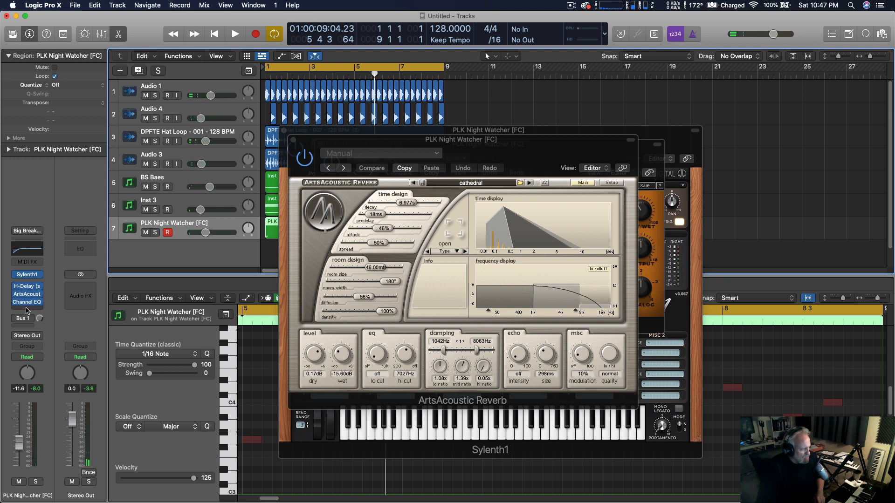
{"action": "left_click", "coordinate": [26, 252]}
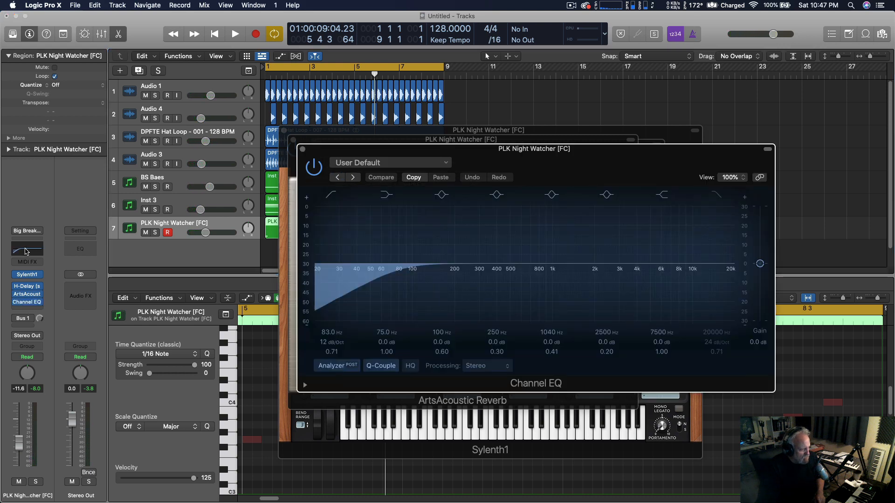
{"action": "left_click", "coordinate": [25, 252]}
{"action": "left_click", "coordinate": [292, 140]}
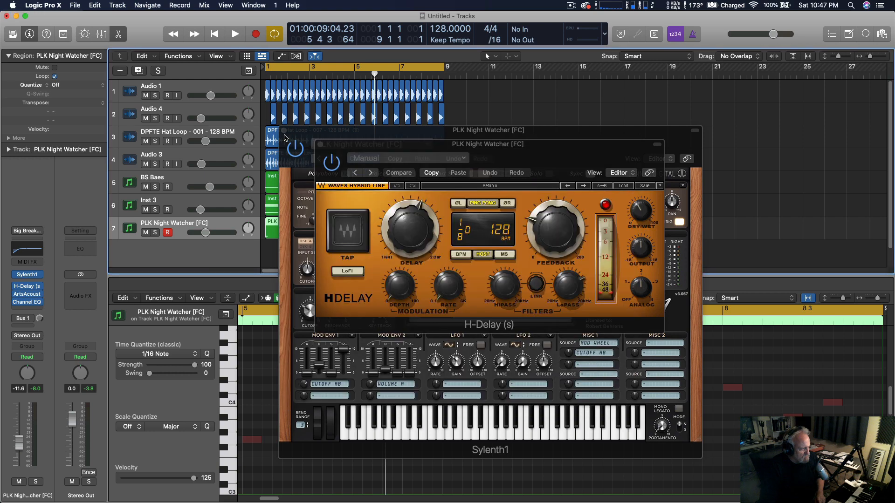
{"action": "left_click", "coordinate": [283, 131]}
{"action": "left_click", "coordinate": [320, 143]}
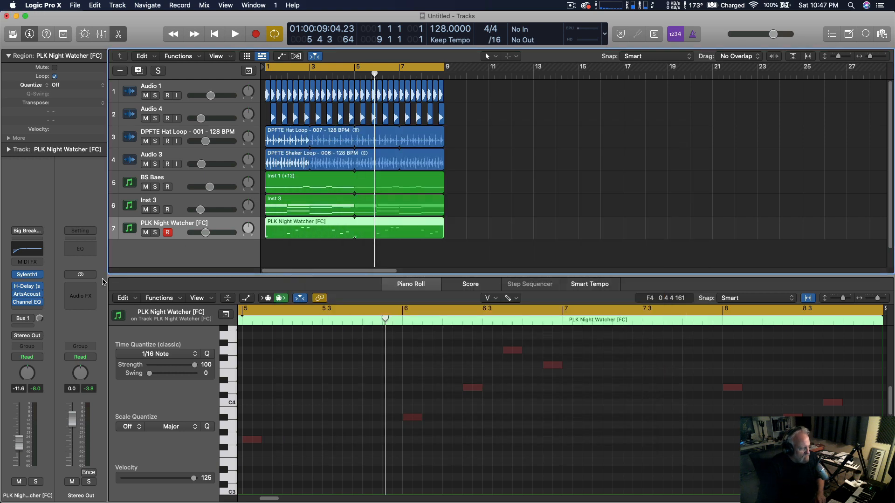
Step: Enable the Bus 1 send on the PLK Night Watcher track and load the DeepBlueDay preset in the bus's ValhallaShimmer
{"action": "left_click", "coordinate": [40, 319], "text": "alt"}
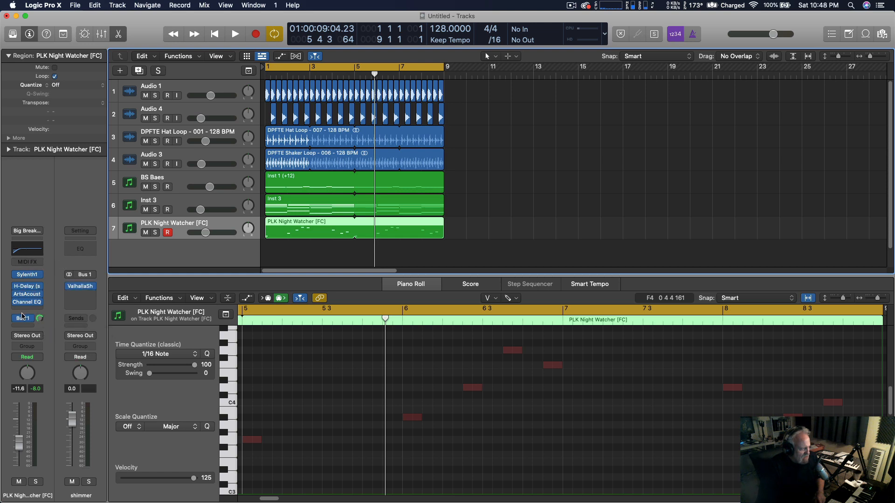
{"action": "left_click", "coordinate": [82, 287]}
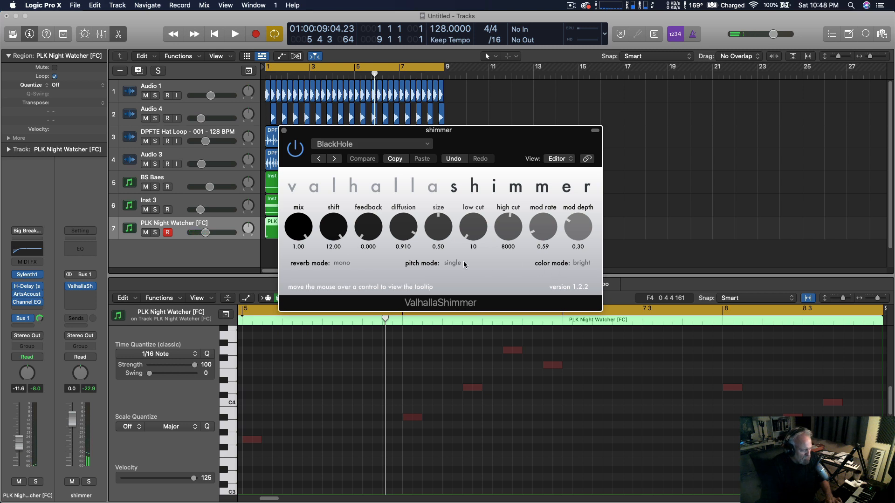
{"action": "left_click", "coordinate": [426, 145]}
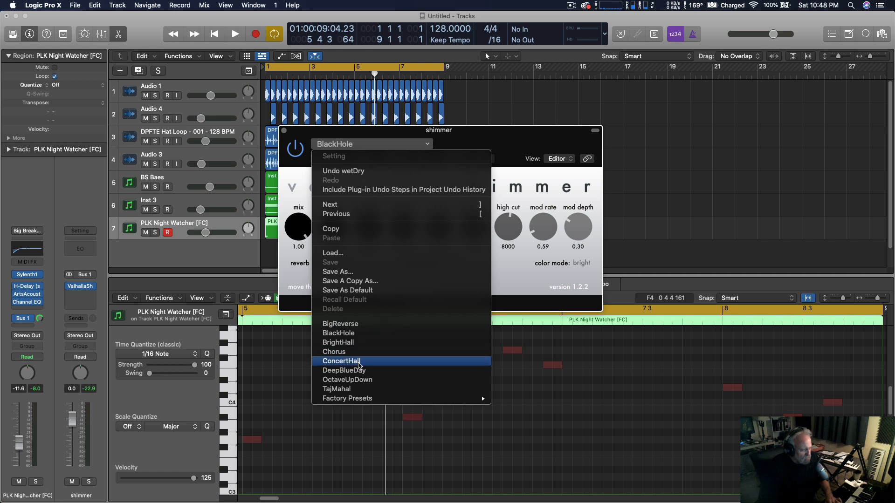
{"action": "left_click", "coordinate": [359, 362]}
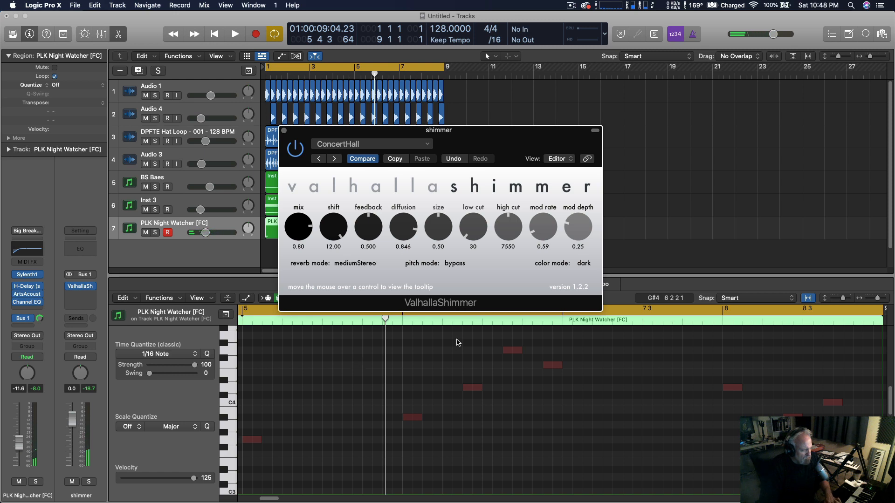
{"action": "left_click", "coordinate": [334, 158]}
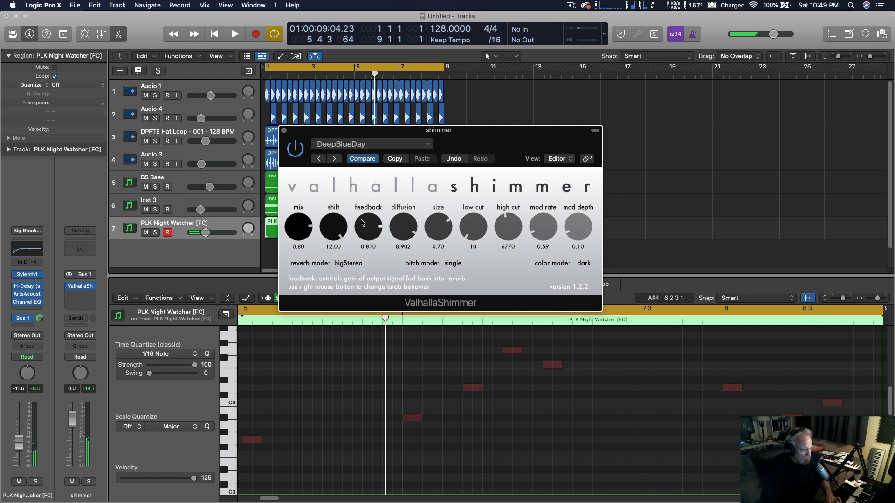
Step: Set ValhallaShimmer's feedback to 0.648 and adjust the PLK Night Watcher track's Bus 1 send level
{"action": "left_click_drag", "start_coordinate": [365, 240], "coordinate": [389, 257]}
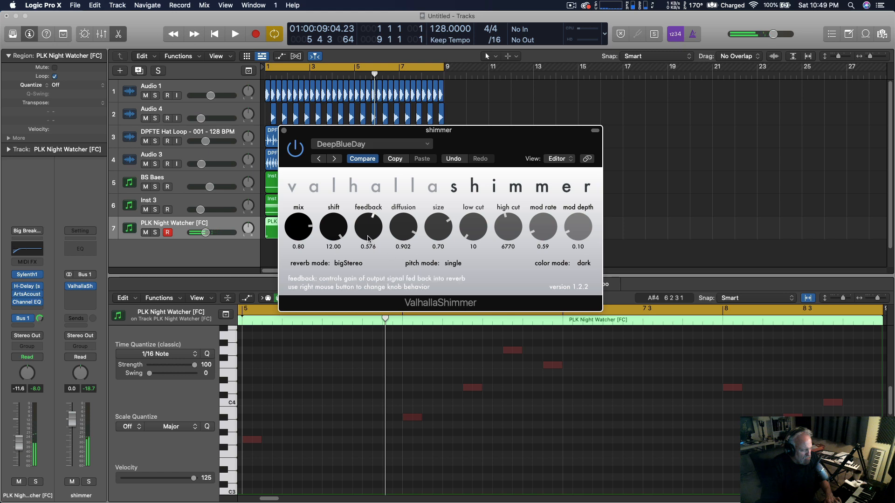
{"action": "left_click_drag", "start_coordinate": [366, 226], "coordinate": [391, 244]}
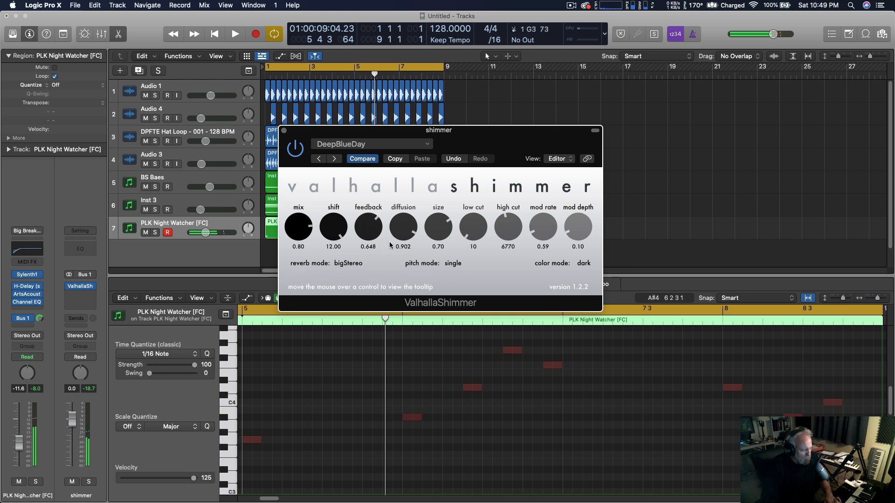
{"action": "left_click", "coordinate": [39, 320]}
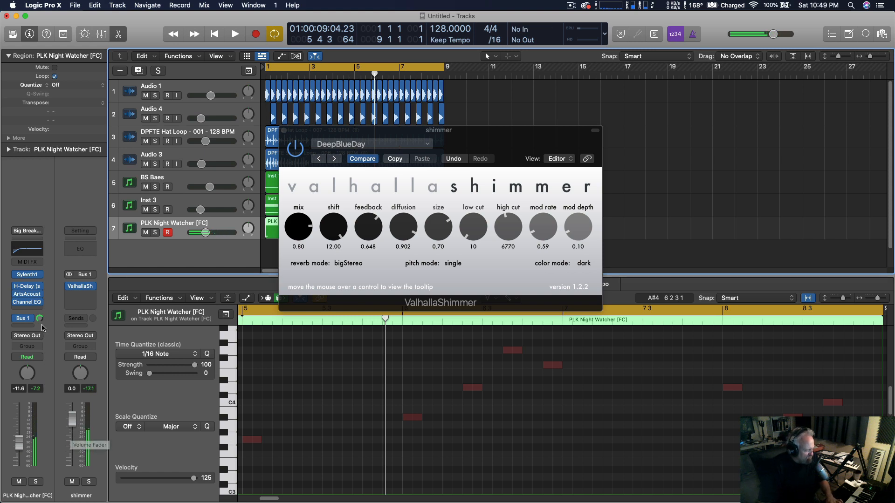
{"action": "left_click_drag", "start_coordinate": [38, 324], "coordinate": [39, 316]}
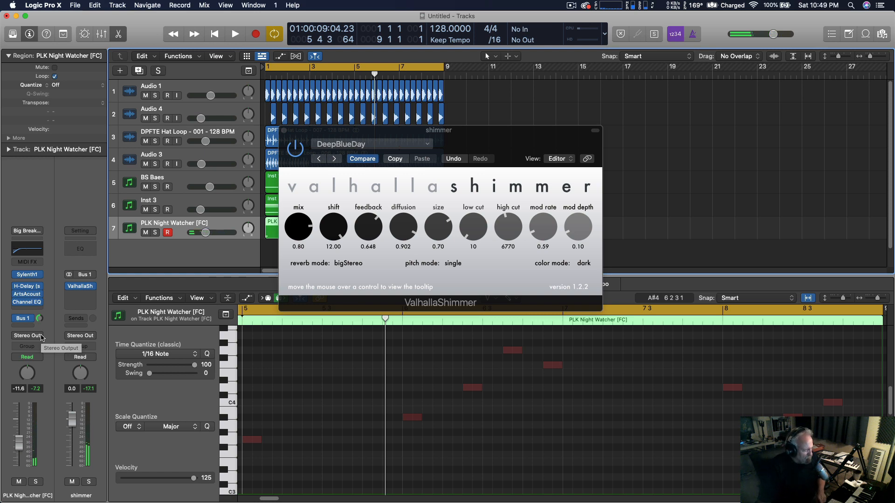
Step: Close the ValhallaShimmer window and adjust the PLK Night Watcher track's Bus 1 send level while the loop plays
{"action": "left_click", "coordinate": [284, 131]}
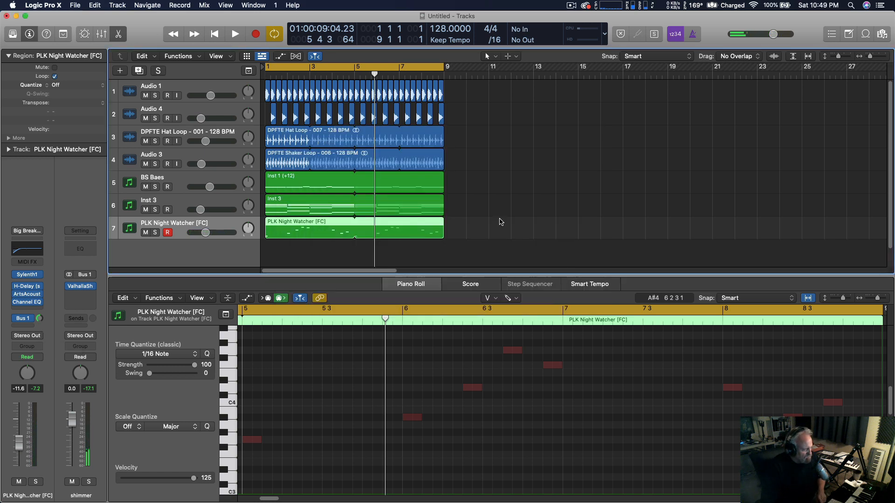
{"action": "key", "text": "space"}
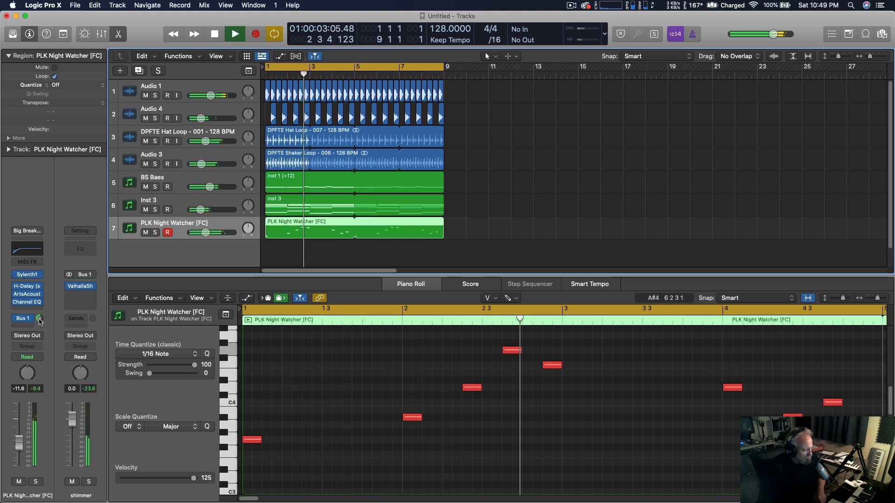
{"action": "left_click_drag", "start_coordinate": [40, 320], "coordinate": [39, 309]}
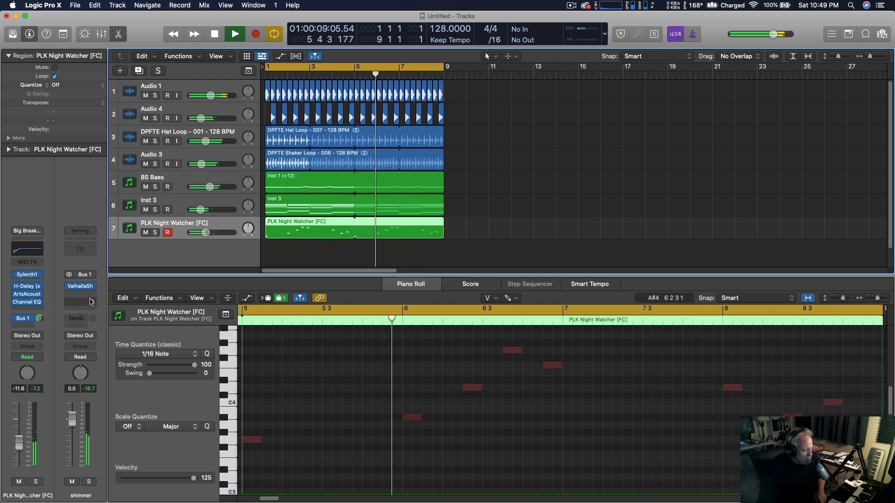
{"action": "key", "text": "space"}
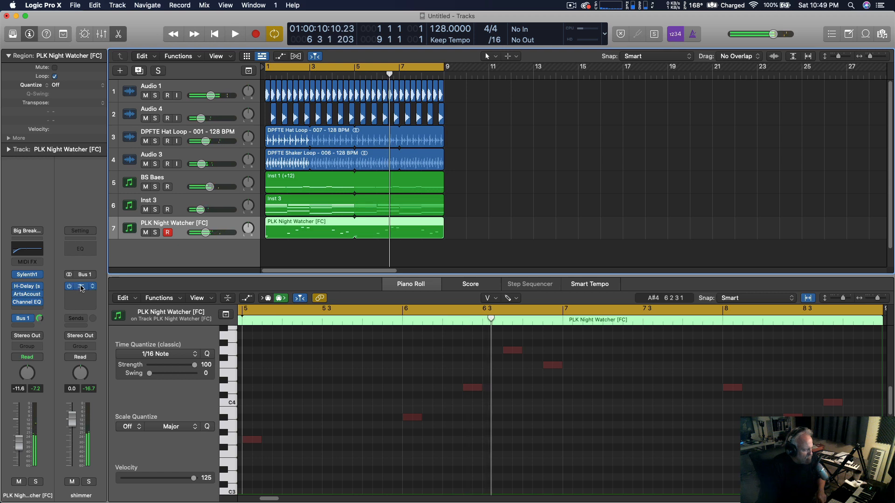
Step: Load the BlackHole preset in the bus's ValhallaShimmer and readjust the PLK Night Watcher track's Bus 1 send level during playback
{"action": "left_click", "coordinate": [81, 289]}
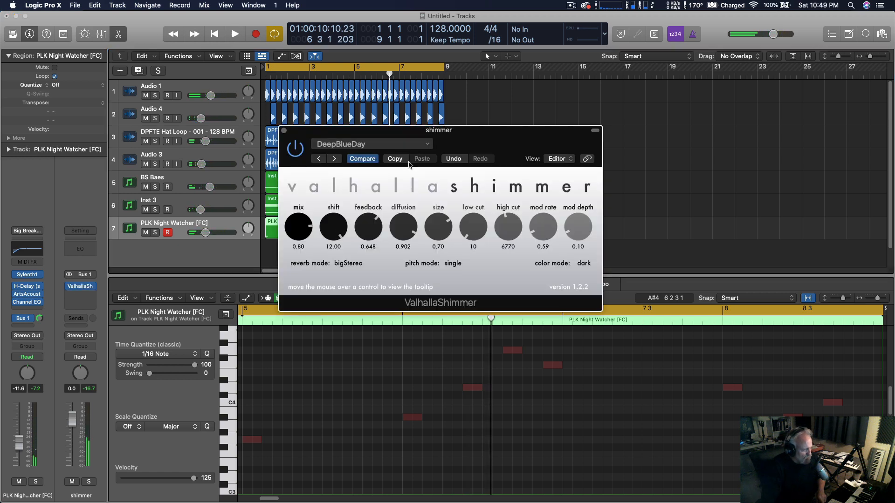
{"action": "left_click", "coordinate": [319, 159]}
{"action": "left_click", "coordinate": [319, 159]}
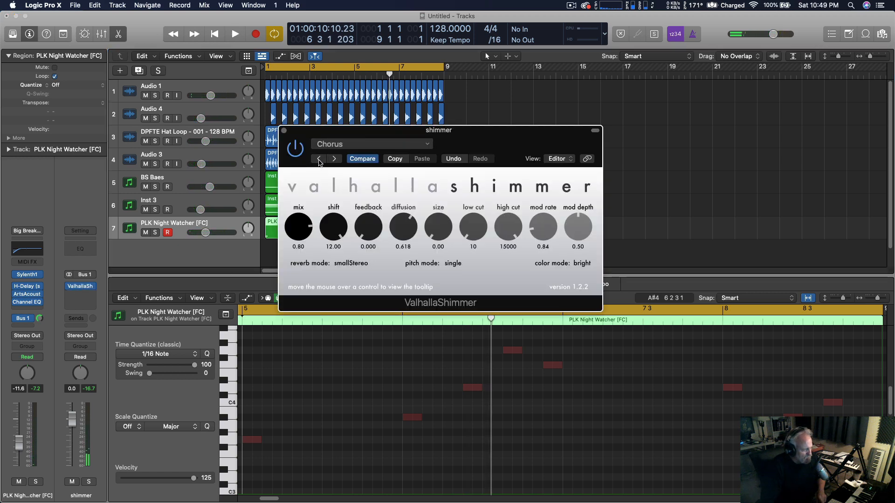
{"action": "left_click", "coordinate": [318, 159]}
{"action": "key", "text": "space"}
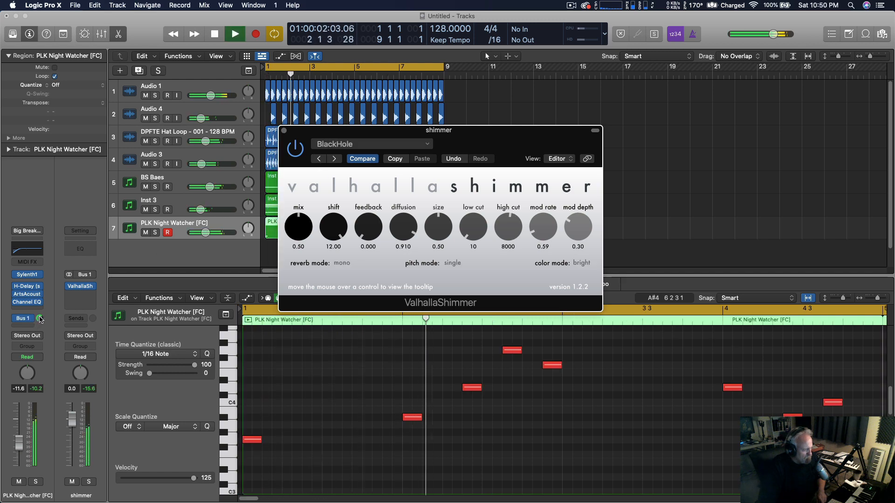
{"action": "left_click_drag", "start_coordinate": [40, 320], "coordinate": [41, 316]}
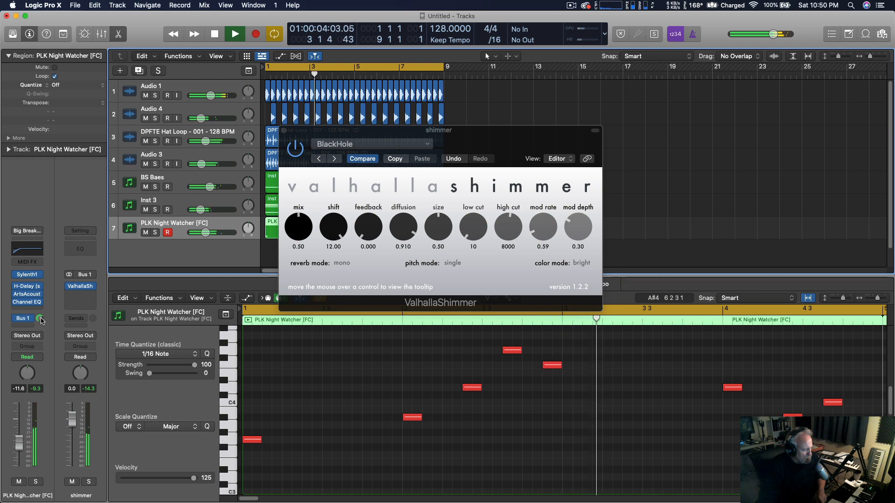
{"action": "left_click", "coordinate": [40, 318], "text": "alt"}
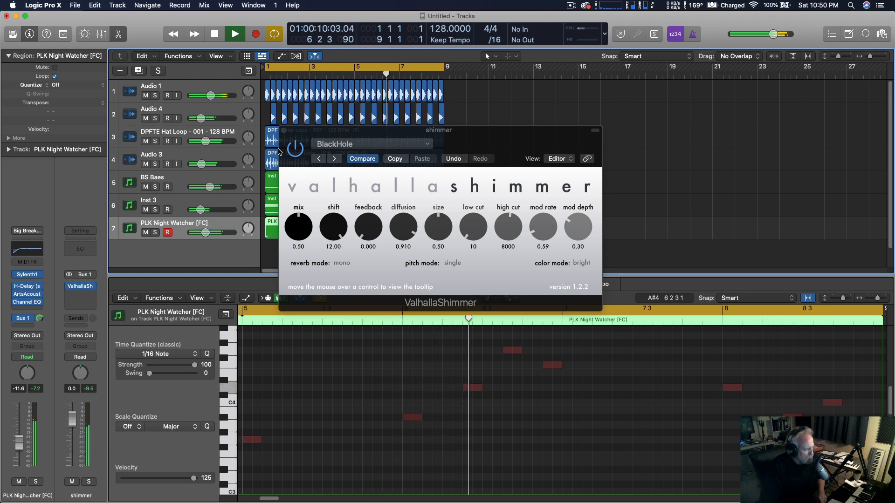
{"action": "key", "text": "space"}
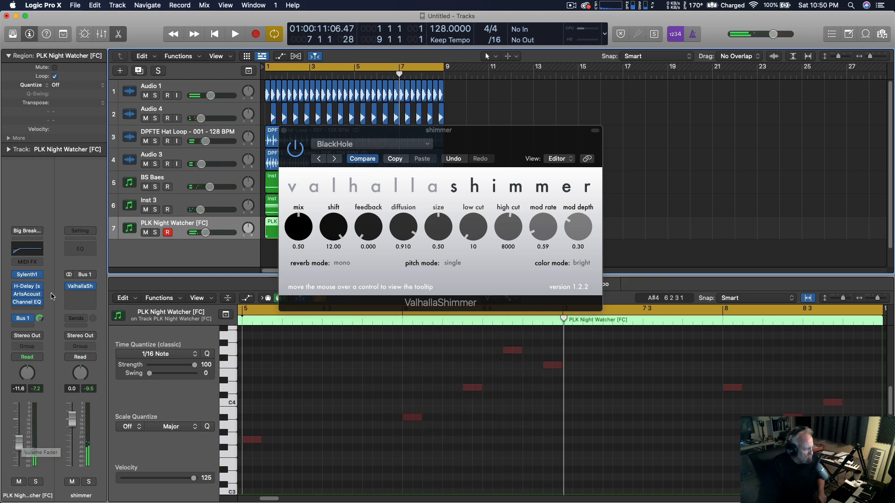
Step: Adjust the filter control cutoff in the PLK Night Watcher track's Sylenth1 during playback and close both open plug-in windows
{"action": "left_click", "coordinate": [27, 275]}
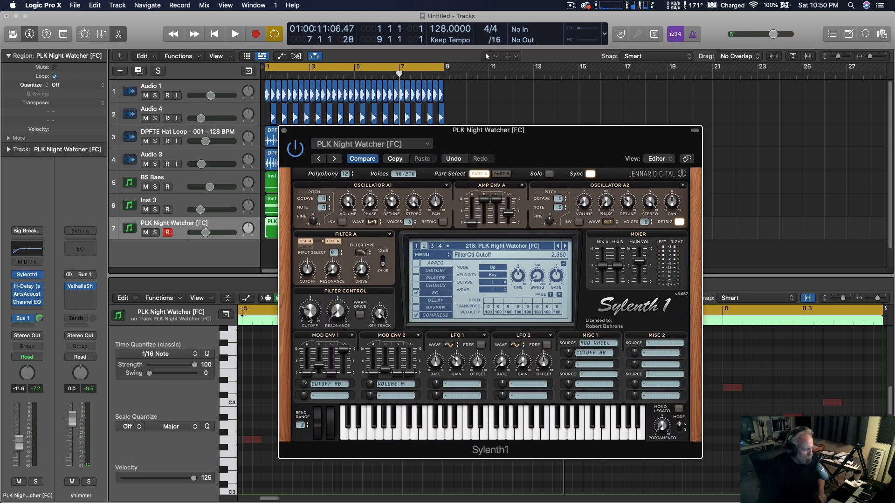
{"action": "key", "text": "Return"}
{"action": "key", "text": "space"}
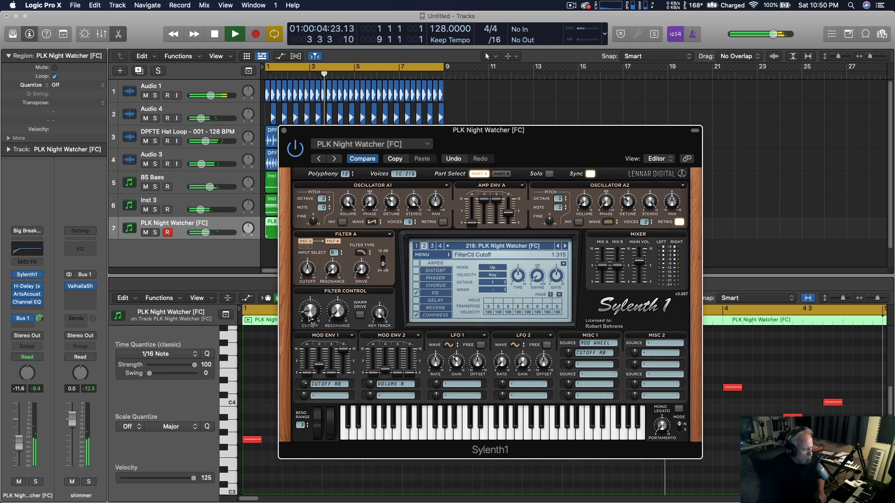
{"action": "left_click_drag", "start_coordinate": [309, 313], "coordinate": [310, 315]}
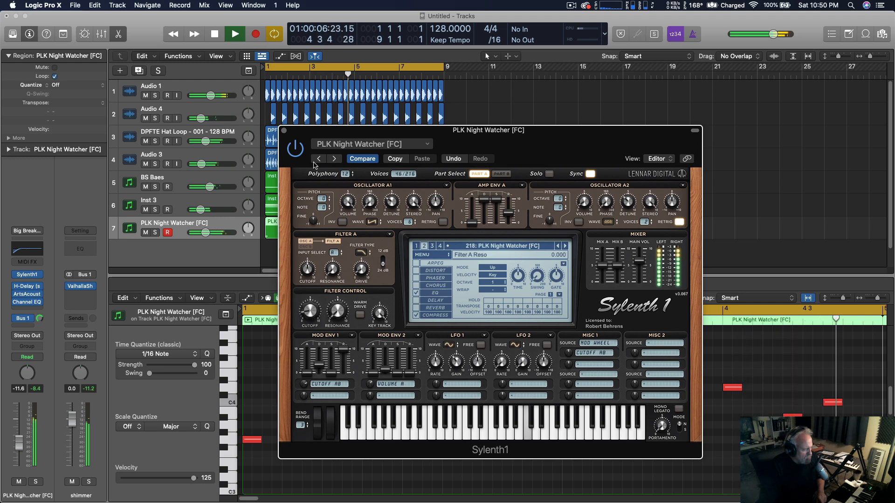
{"action": "left_click", "coordinate": [284, 131]}
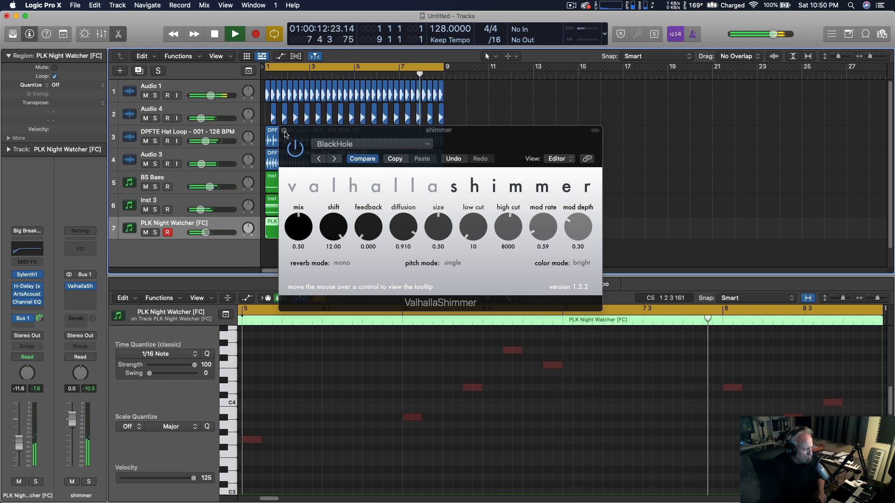
{"action": "left_click", "coordinate": [284, 132]}
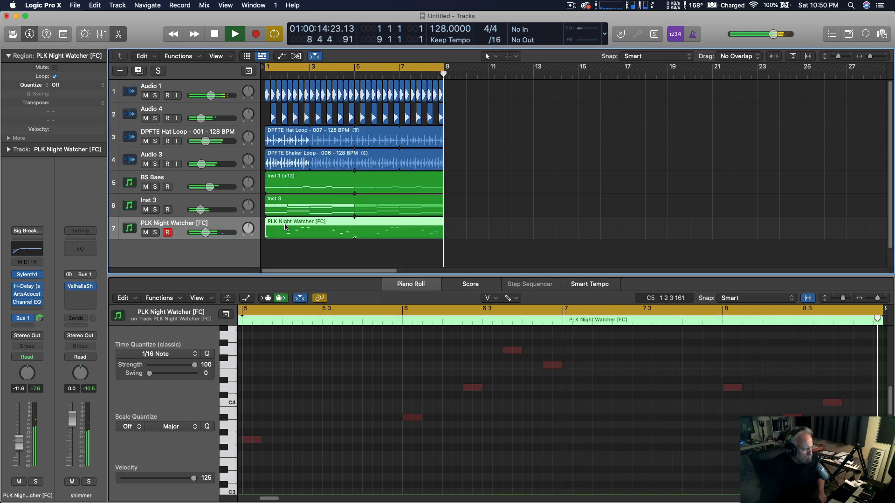
{"action": "key", "text": "space"}
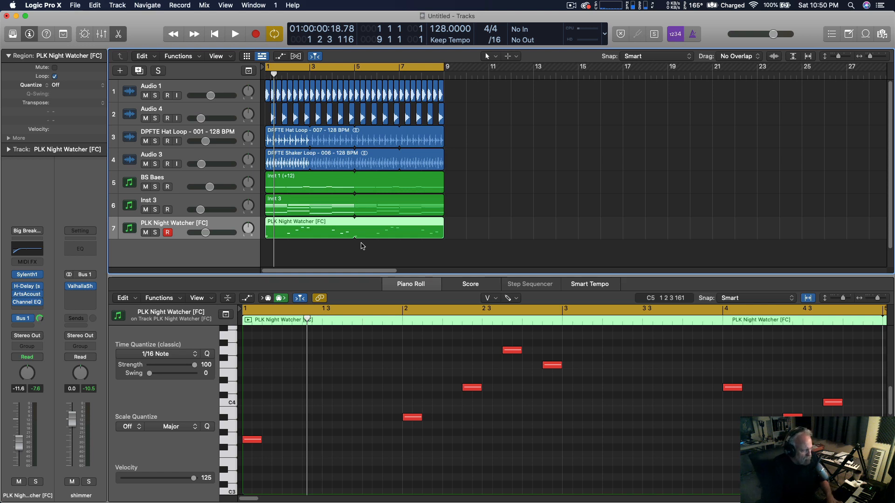
Step: Solo the six tracks above PLK Night Watcher and play the loop without the pluck
{"action": "left_click_drag", "start_coordinate": [156, 95], "coordinate": [150, 212]}
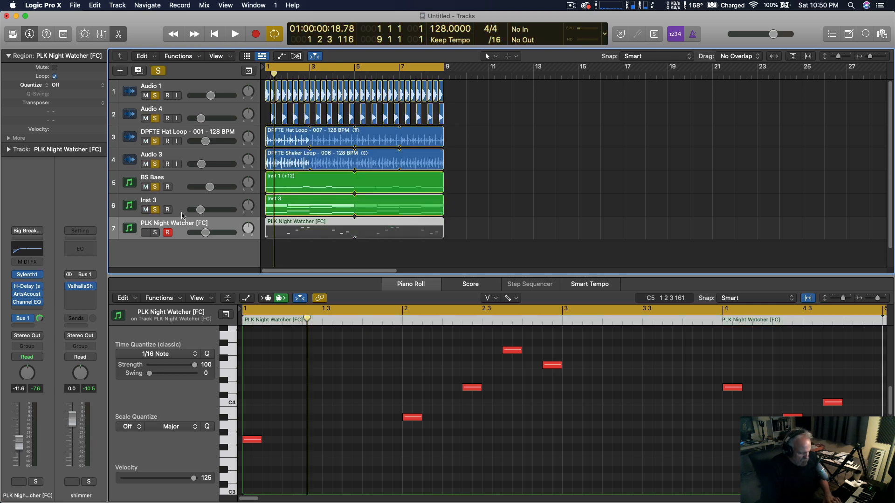
{"action": "key", "text": "space"}
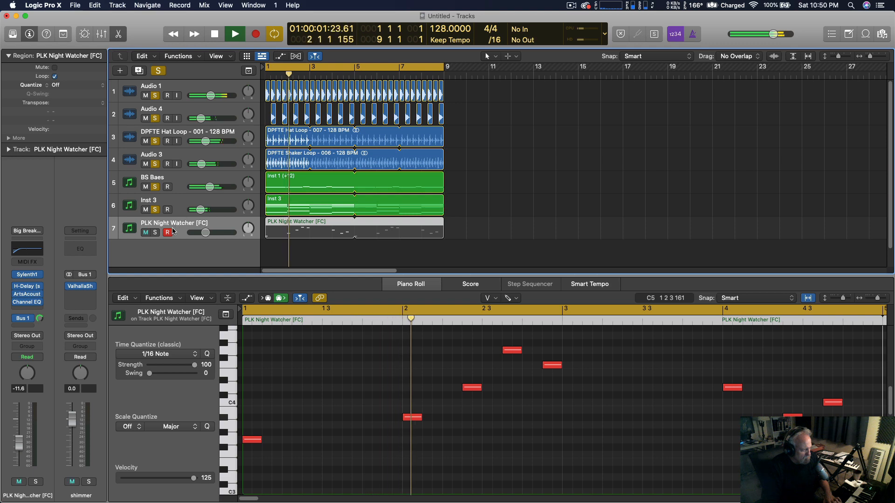
{"action": "key", "text": "space"}
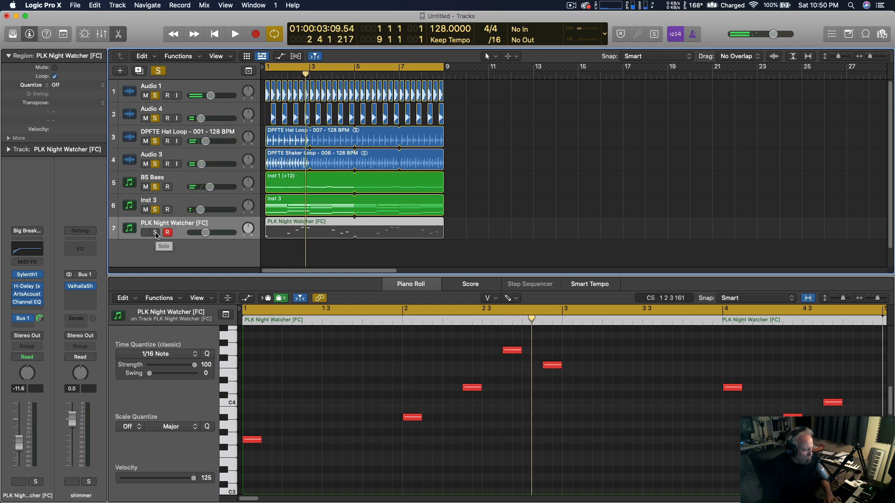
Step: Solo the PLK Night Watcher track as well and play the loop with the pluck included
{"action": "left_click", "coordinate": [156, 233]}
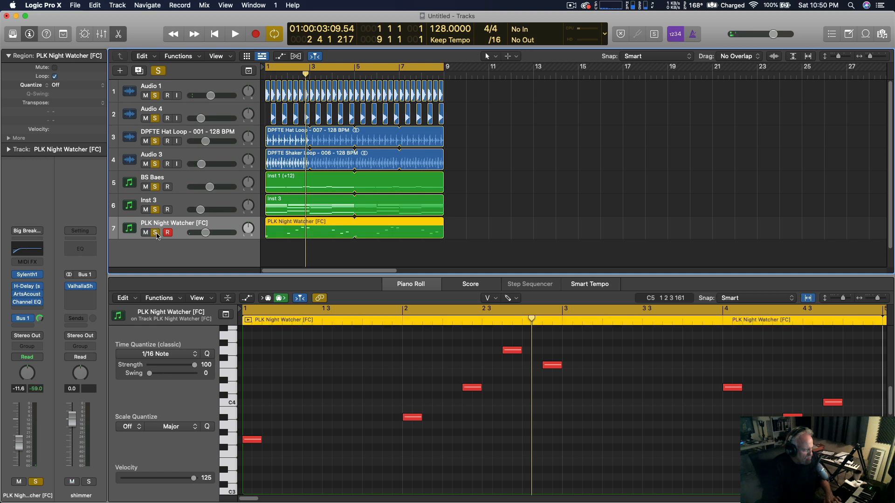
{"action": "key", "text": "space"}
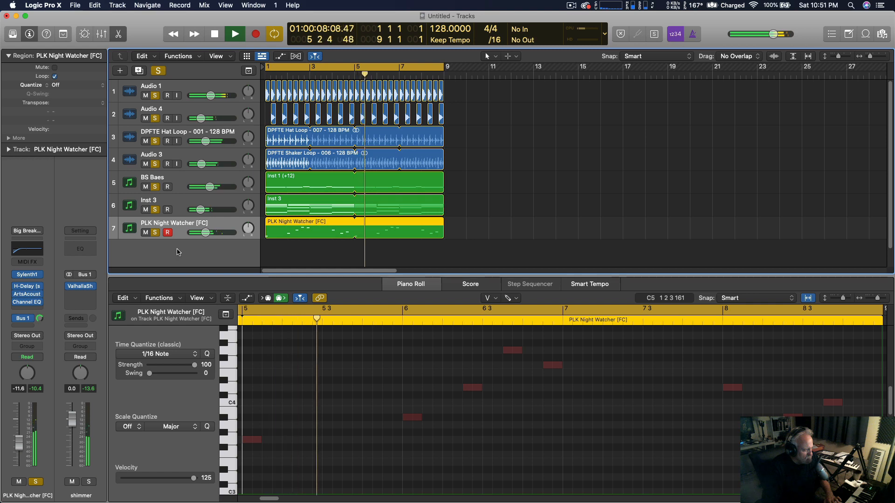
{"action": "key", "text": "space"}
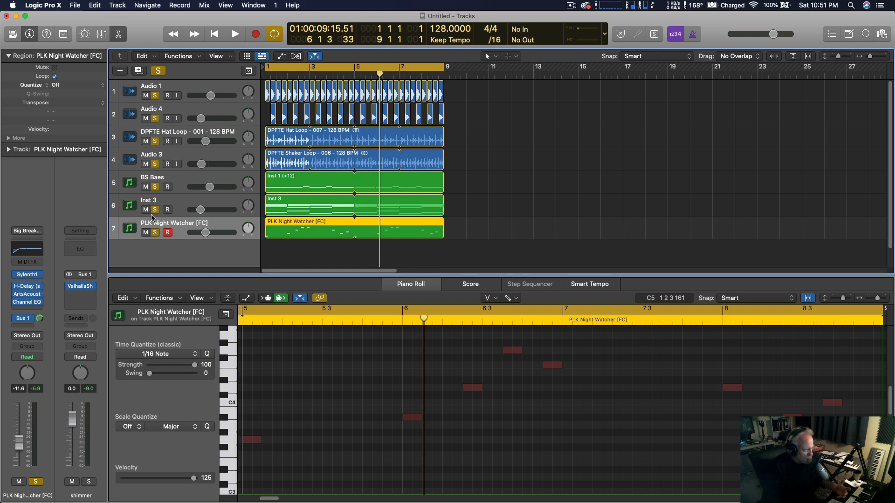
{"action": "left_click", "coordinate": [155, 232]}
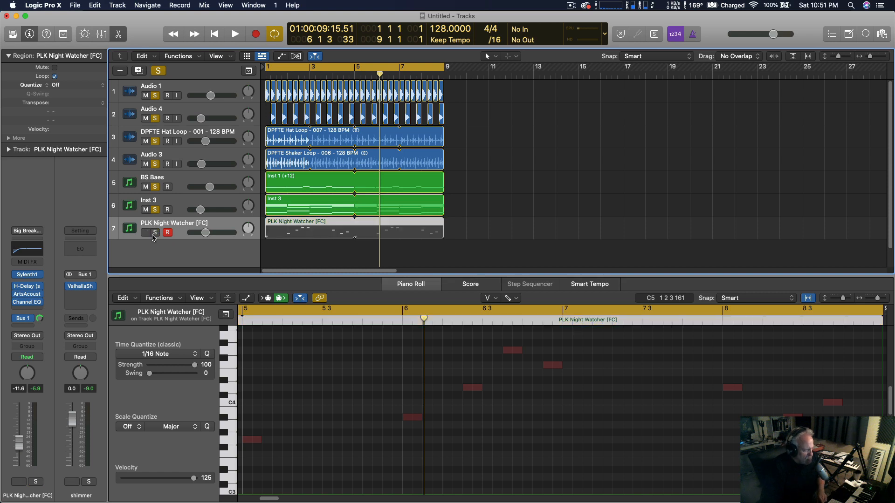
{"action": "left_click", "coordinate": [156, 234]}
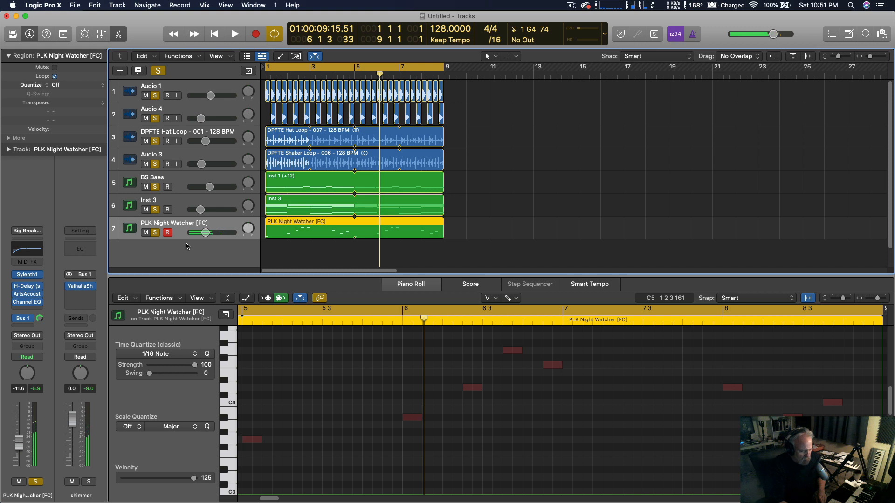
Step: Add a Bus 1 send to the Inst 3 track and set its level to about -2.4 dB
{"action": "left_click", "coordinate": [184, 204]}
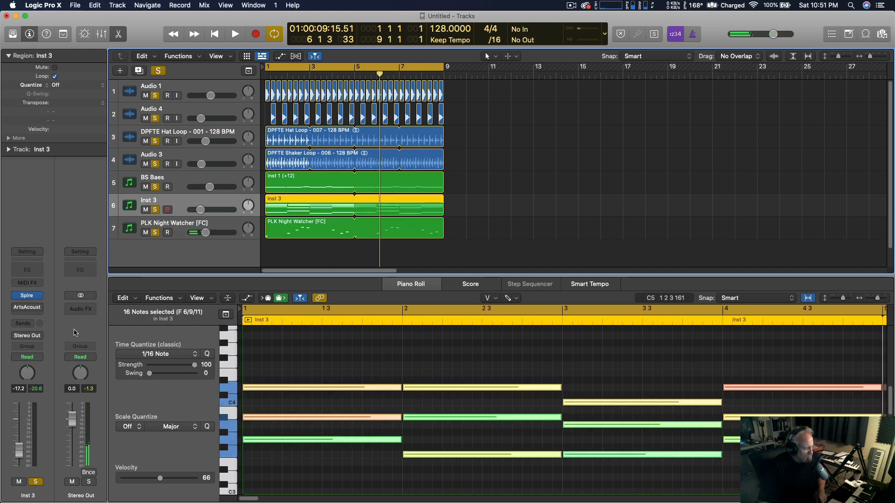
{"action": "left_click", "coordinate": [33, 328]}
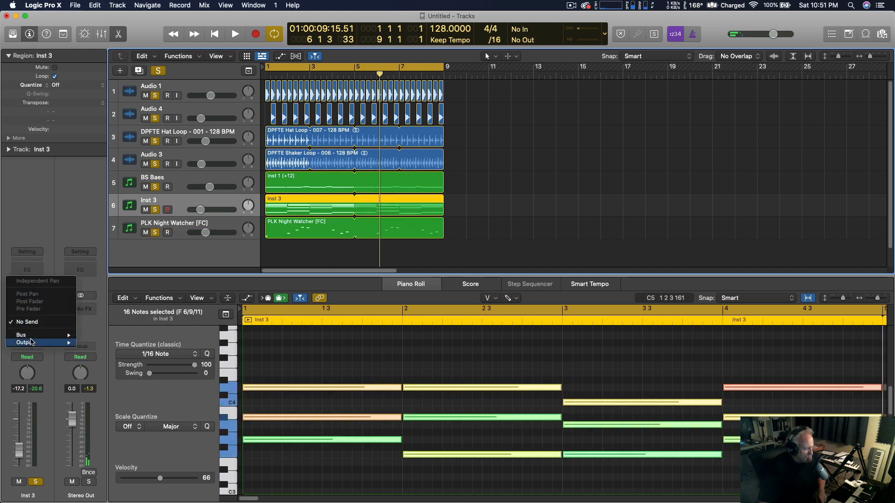
{"action": "mouse_move", "coordinate": [46, 335]}
{"action": "left_click", "coordinate": [107, 206]}
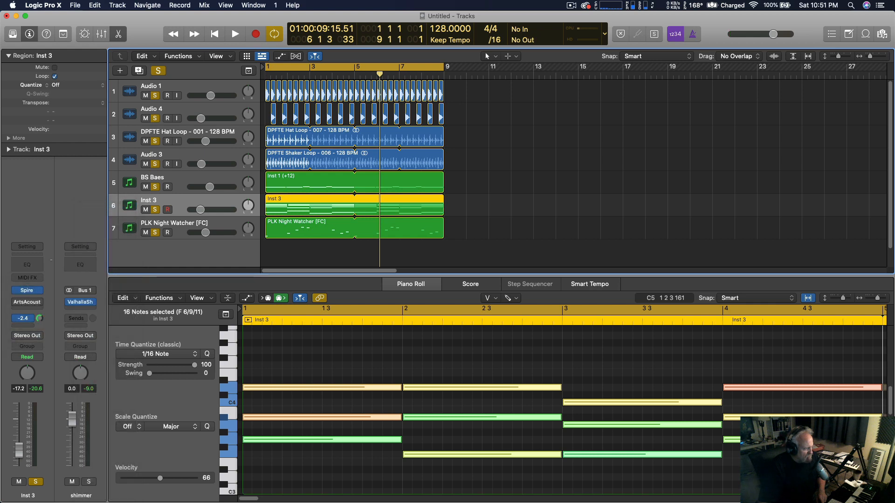
Step: Set the Inst 3 track's volume to -14.2 dB while the loop plays, and stop playback
{"action": "key", "text": "space"}
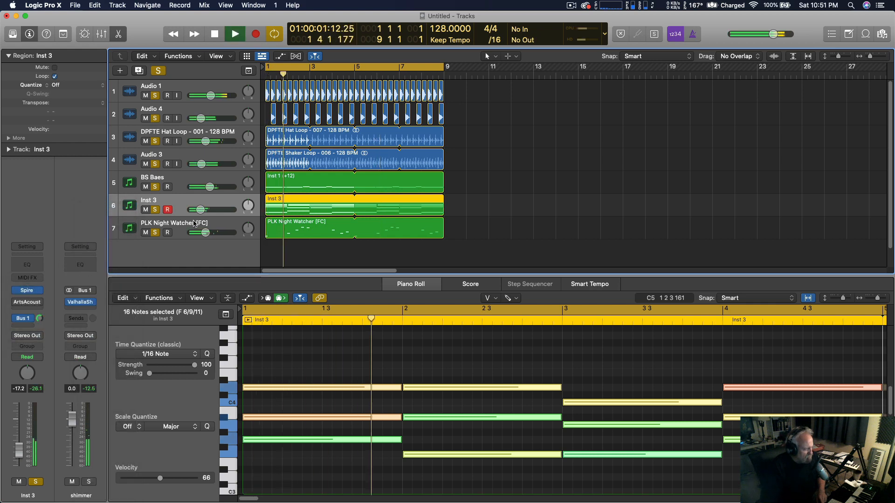
{"action": "left_click_drag", "start_coordinate": [214, 214], "coordinate": [204, 209]}
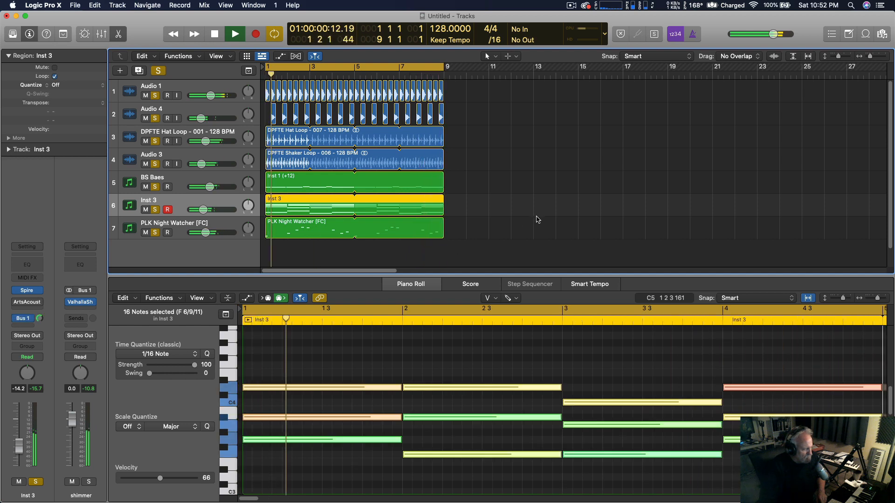
{"action": "key", "text": "space"}
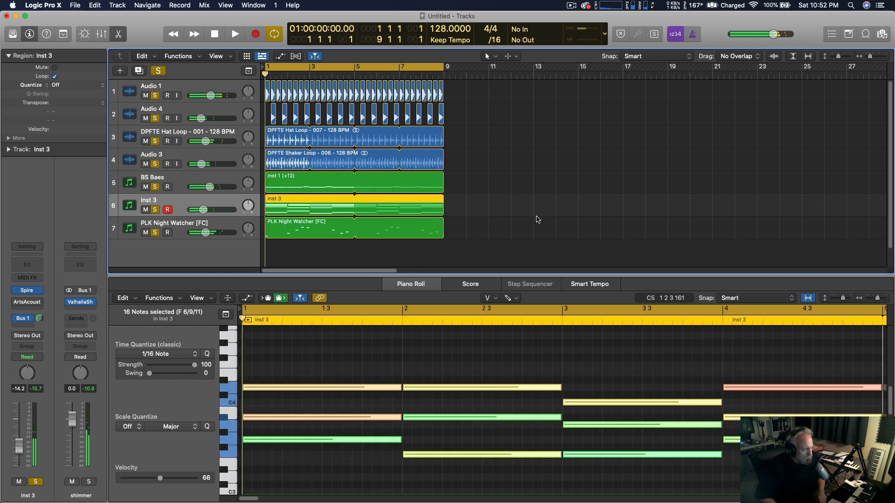